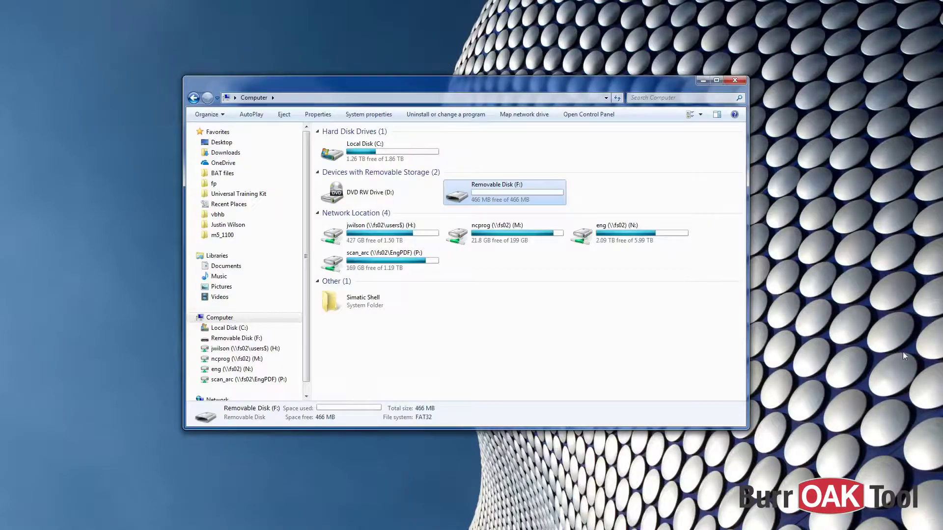
# Create a new blank text document on the Removable Disk (F:) flash drive
pyautogui.doubleClick(544, 195)
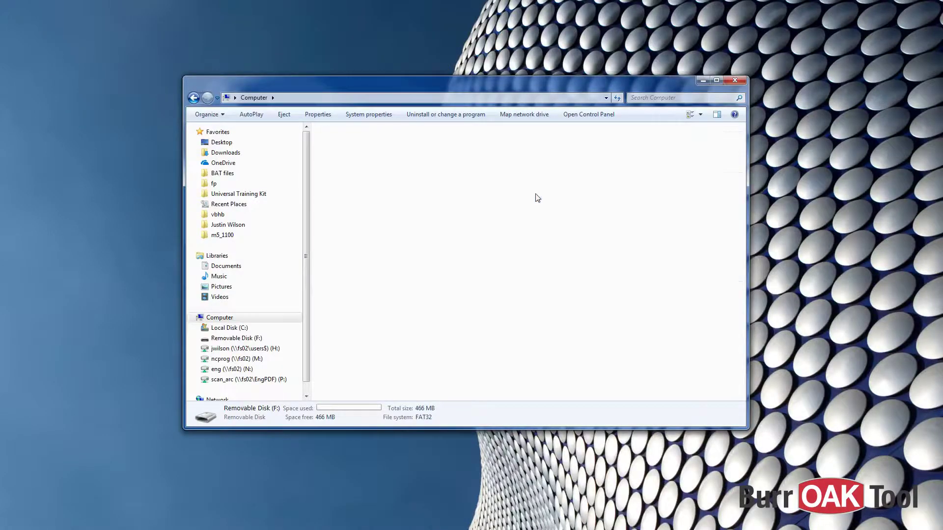
pyautogui.rightClick(433, 207)
pyautogui.moveTo(508, 327)
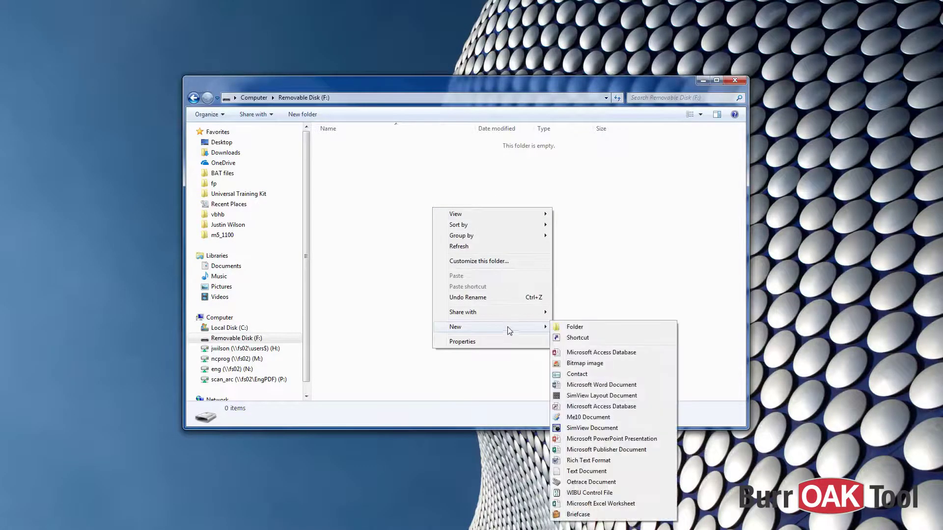
pyautogui.click(609, 472)
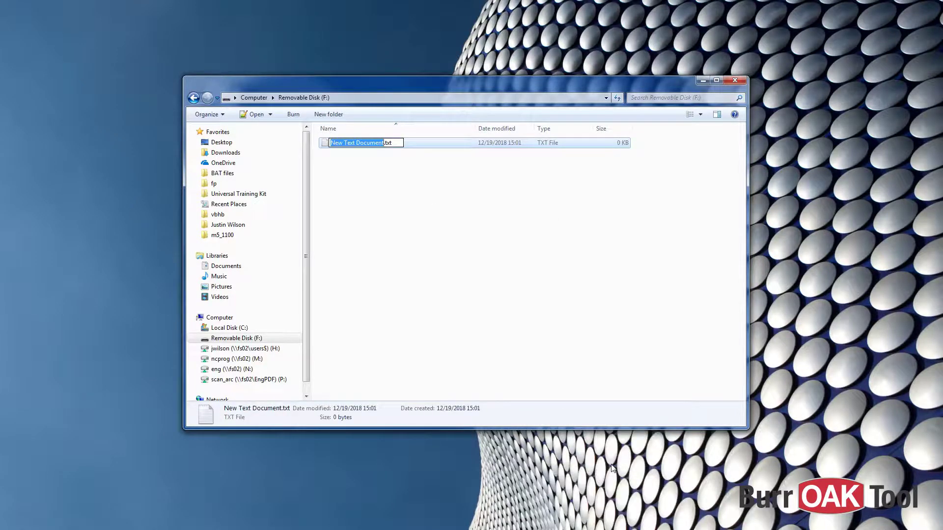
# Rename it to ConBox_Commands.json without the .txt extension and accept the extension change
pyautogui.write('ConBox_Commands.json')
pyautogui.press('Delete')
pyautogui.press('Delete')
pyautogui.press('Delete')
pyautogui.press('Delete')
pyautogui.press('Return')
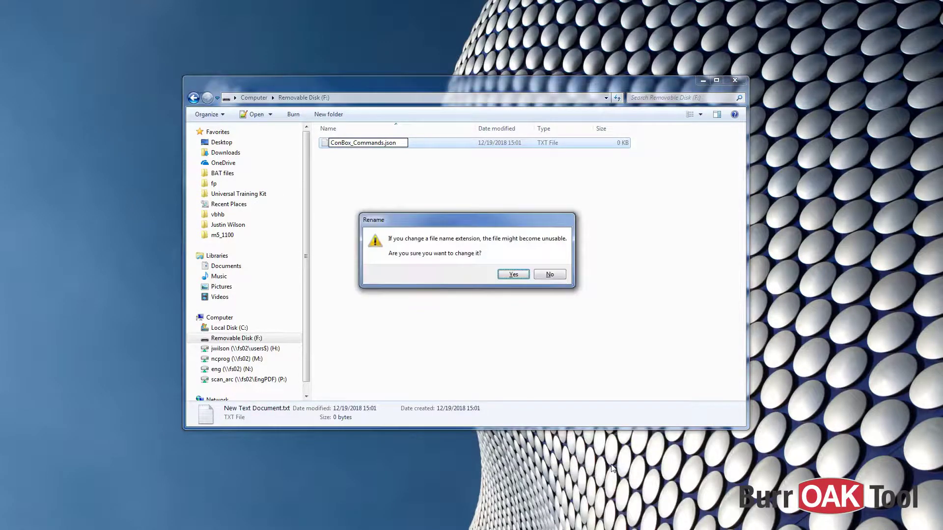
pyautogui.click(514, 275)
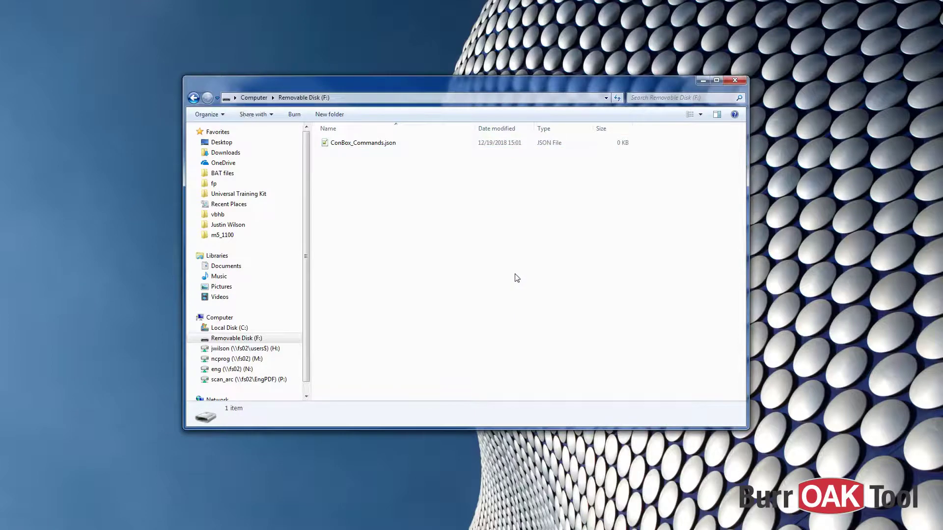
pyautogui.rightClick(373, 146)
# Paste the CopySystemFilesToUsbStick and CopyAgentLogsToUsbStick commands into ConBox_Commands.json in Notepad and save
pyautogui.moveTo(466, 242)
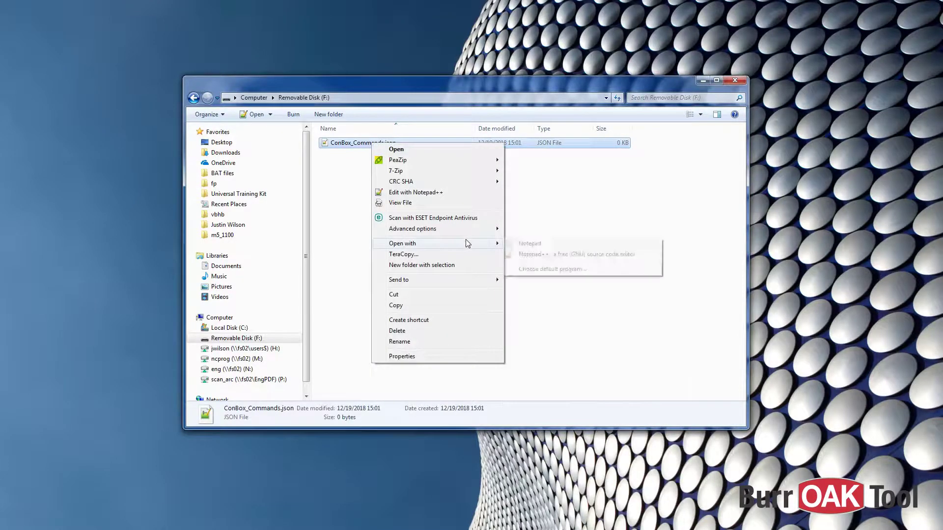
pyautogui.click(529, 244)
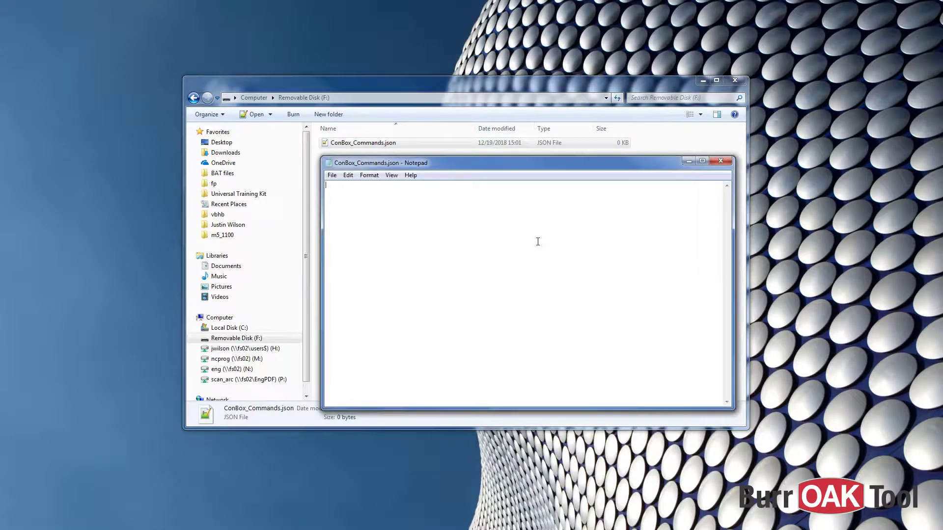
pyautogui.write('{   "Commands": [    {     "Cmd": "CopySystemFilesToUsbStick",     "TypeOfFiles": "AllSystemFiles"    },    {    "Cmd":"CopyAgentLogsToUsbStick"    }   ] }')
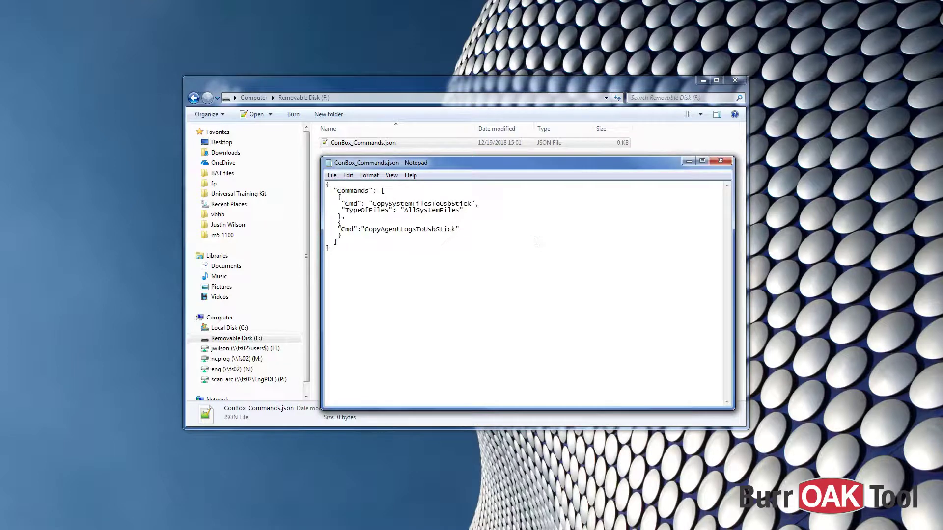
pyautogui.click(330, 177)
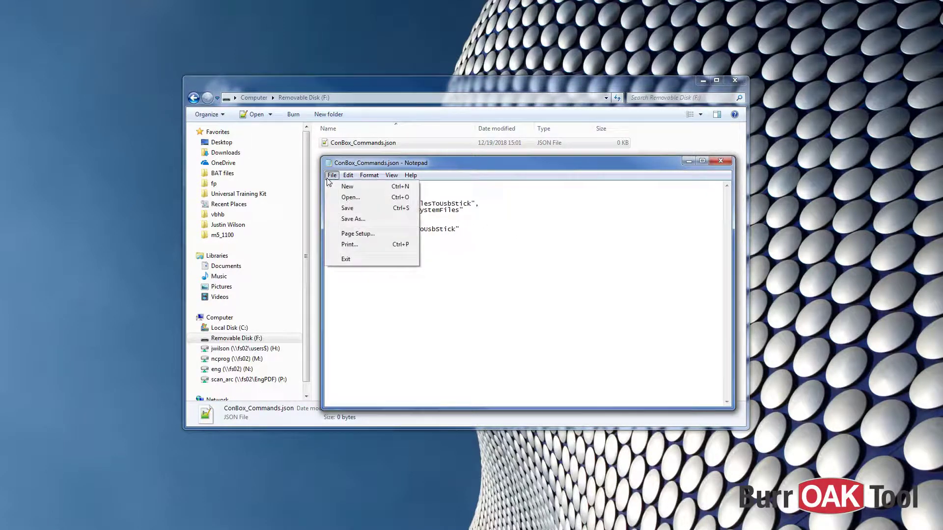
pyautogui.click(343, 209)
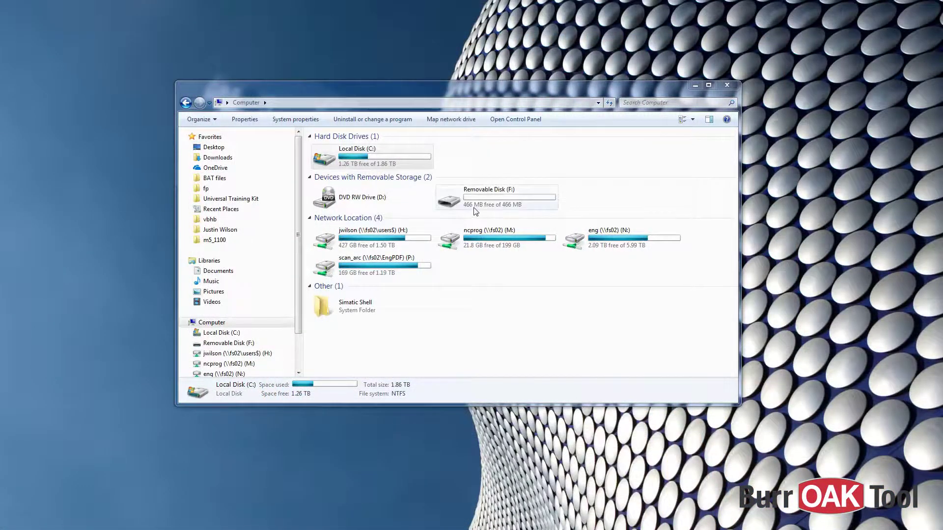
# Open drive F: and open ConBox_J3962518_Logs.tar.gz in PeaZip
pyautogui.doubleClick(476, 212)
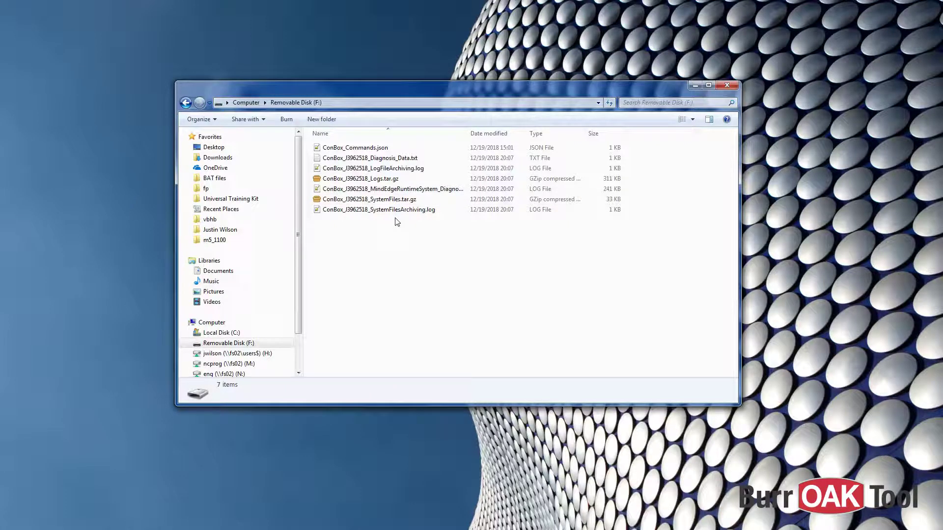
pyautogui.click(399, 184)
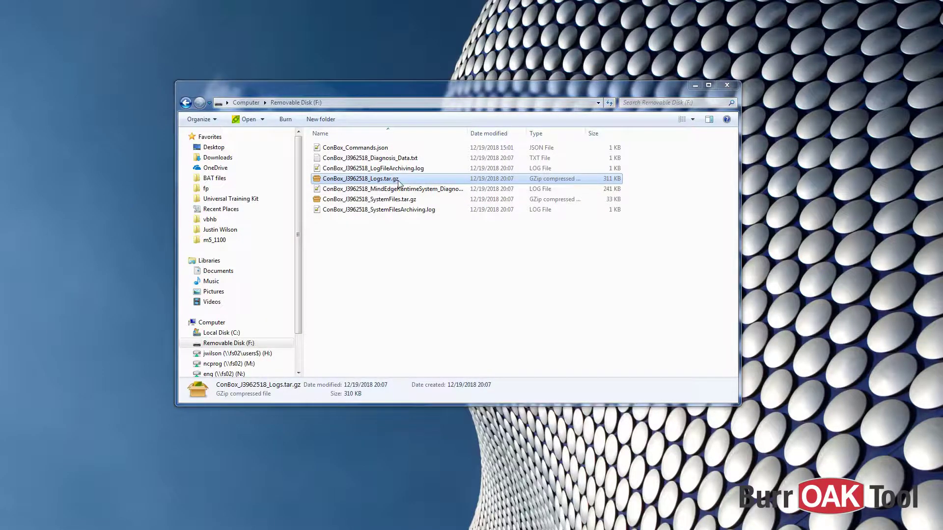
pyautogui.doubleClick(399, 183)
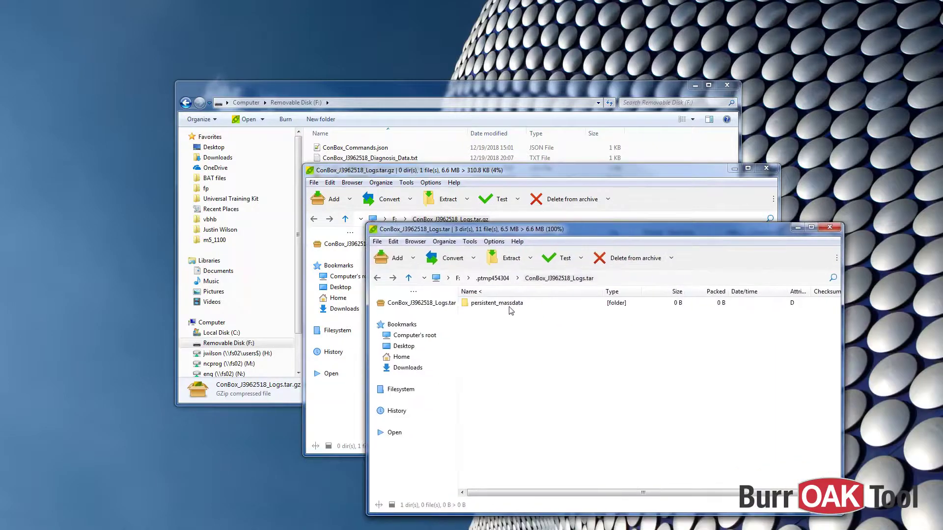
# Browse to persistent_massdata/tmp/isb_logs and select MindEdgeRuntimeSystem.log plus MindEdgeRuntimeSystem_Diagnostic.log
pyautogui.doubleClick(505, 303)
pyautogui.doubleClick(484, 305)
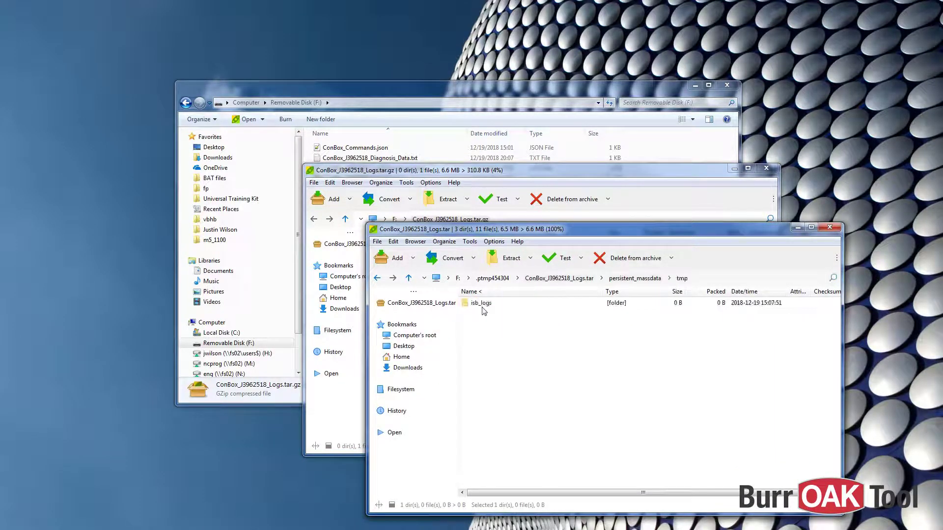
pyautogui.doubleClick(481, 304)
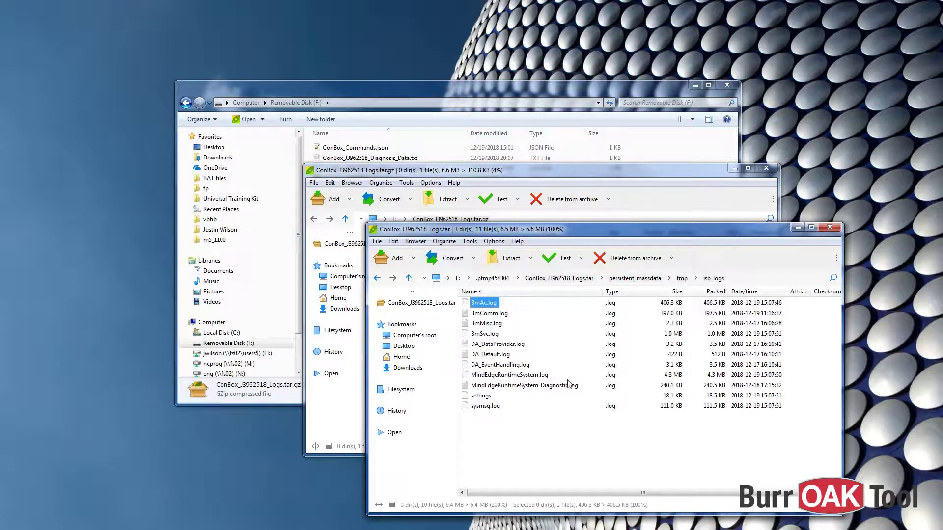
pyautogui.click(546, 377)
pyautogui.keyDown('ctrl'); pyautogui.click(596, 392); pyautogui.keyUp('ctrl')
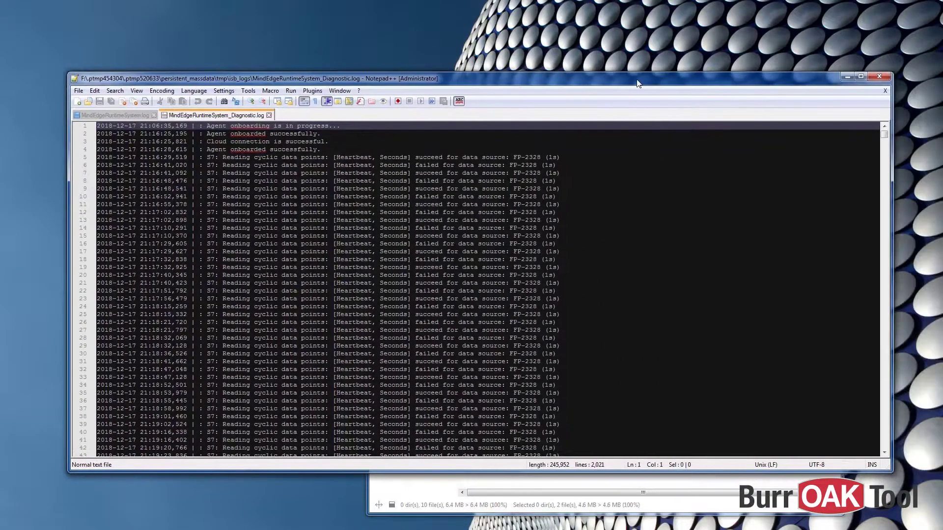
# Review the Diagnostic log's failed FP-2328 readings from line 8 to the end, then view MindEdgeRuntimeSystem.log
pyautogui.moveTo(638, 84); pyautogui.dragTo(651, 83)
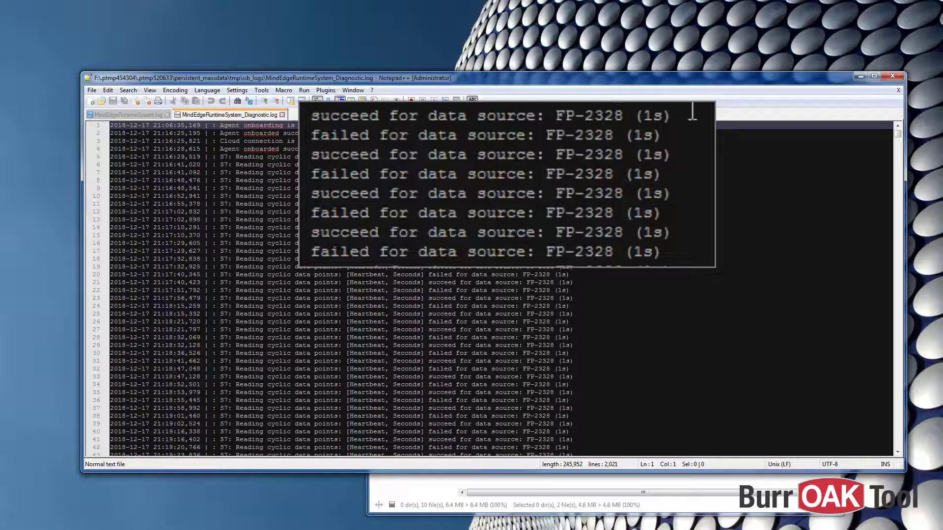
pyautogui.click(570, 180)
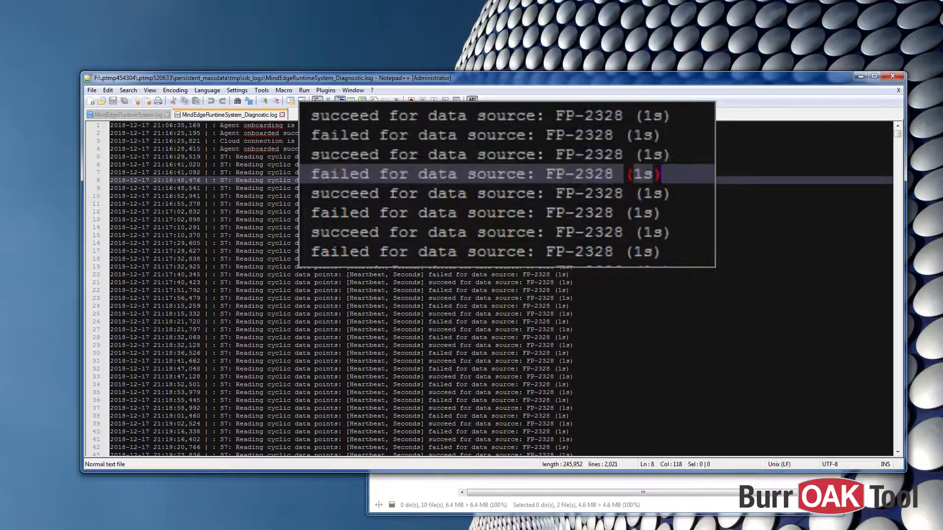
pyautogui.moveTo(898, 136); pyautogui.dragTo(895, 443)
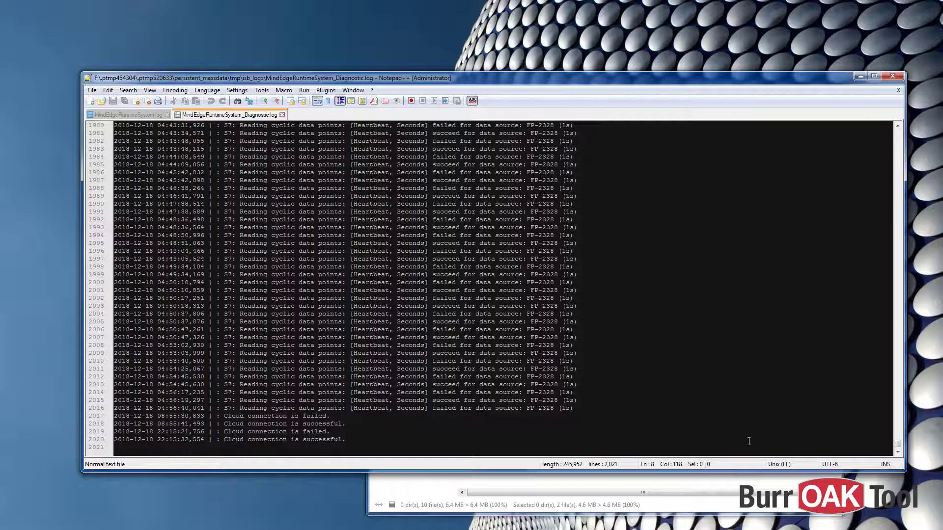
pyautogui.click(147, 115)
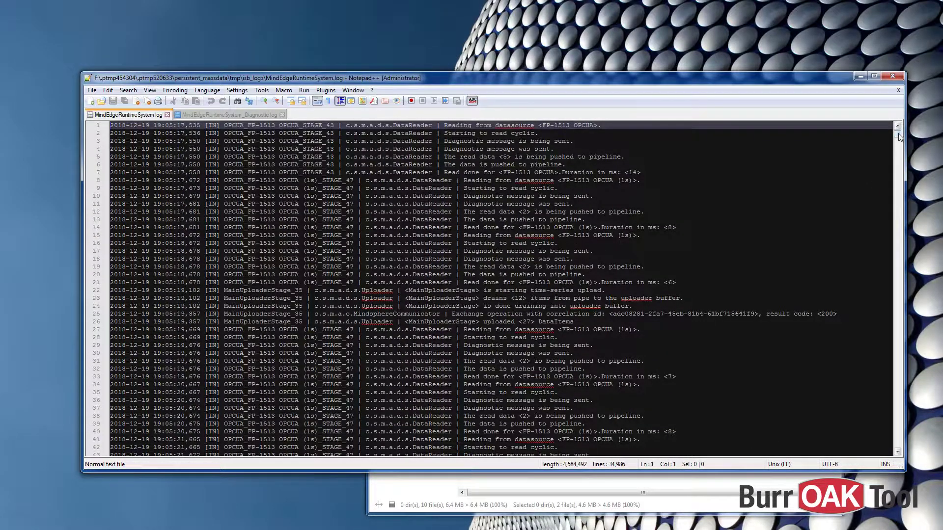
# Jump to the end of MindEdgeRuntimeSystem.log and scroll back up to line 34879
pyautogui.moveTo(898, 137); pyautogui.dragTo(894, 451)
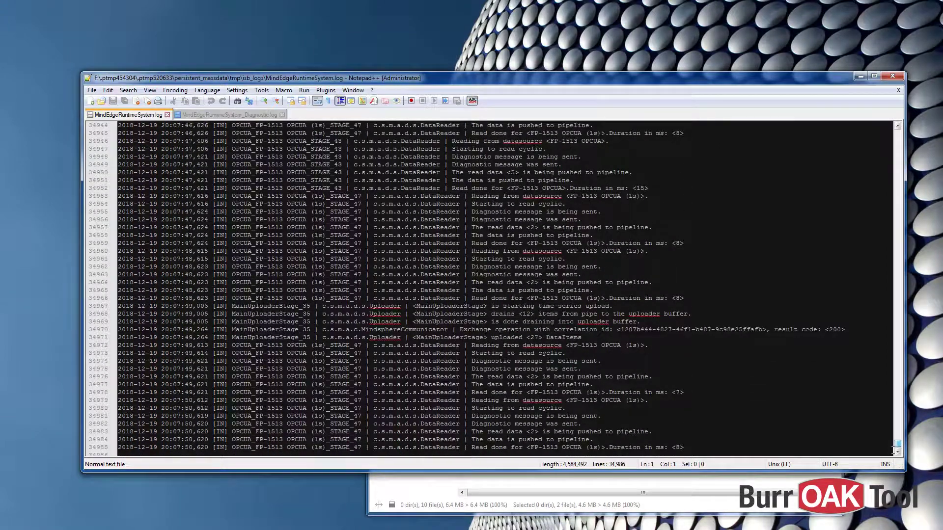
pyautogui.scroll(-1, 890, 448)
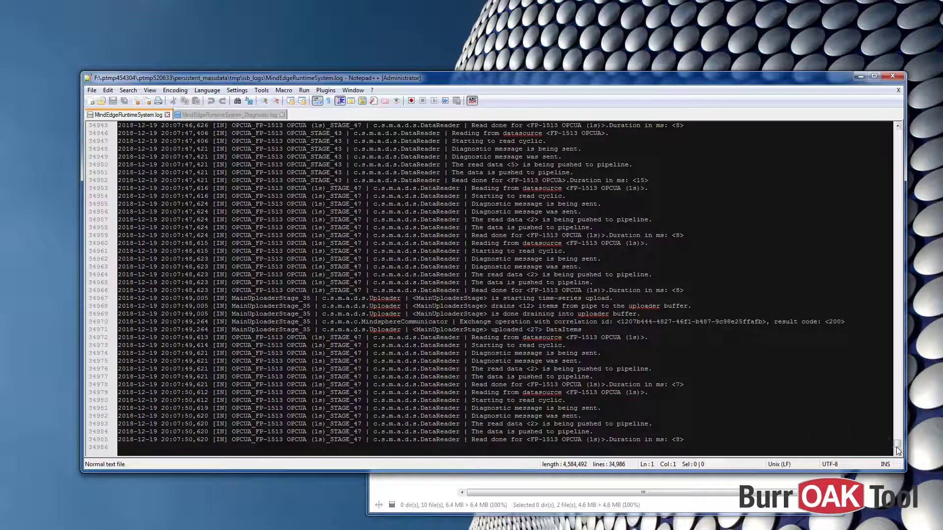
pyautogui.scroll(3, 849, 418)
pyautogui.scroll(11, 849, 418)
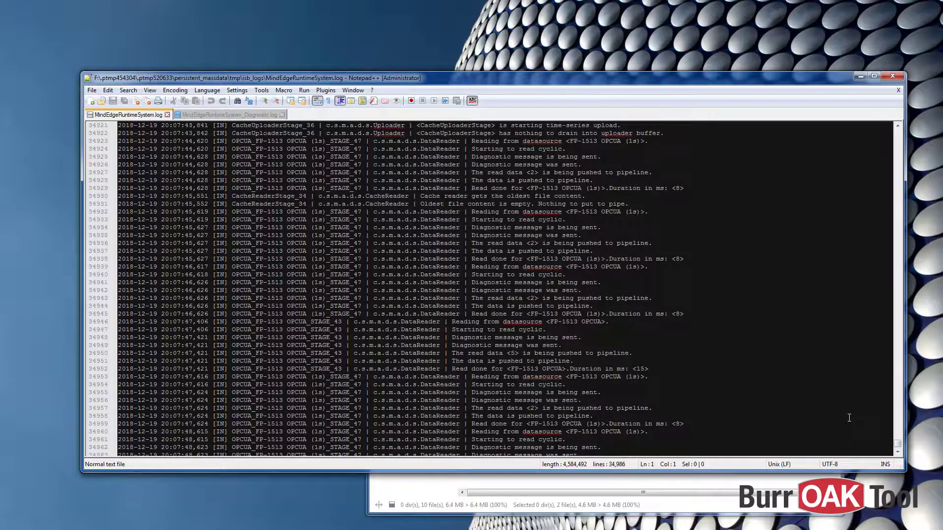
pyautogui.scroll(8, 849, 418)
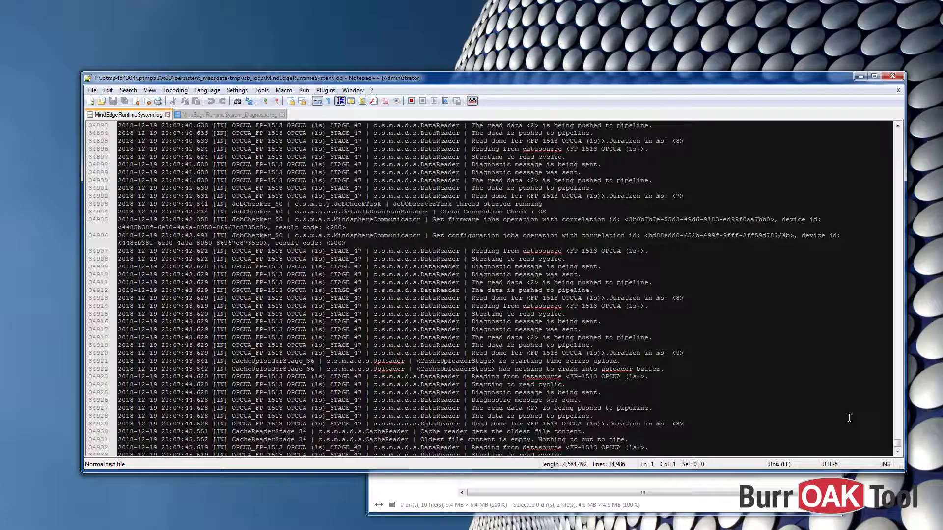
pyautogui.scroll(5, 849, 418)
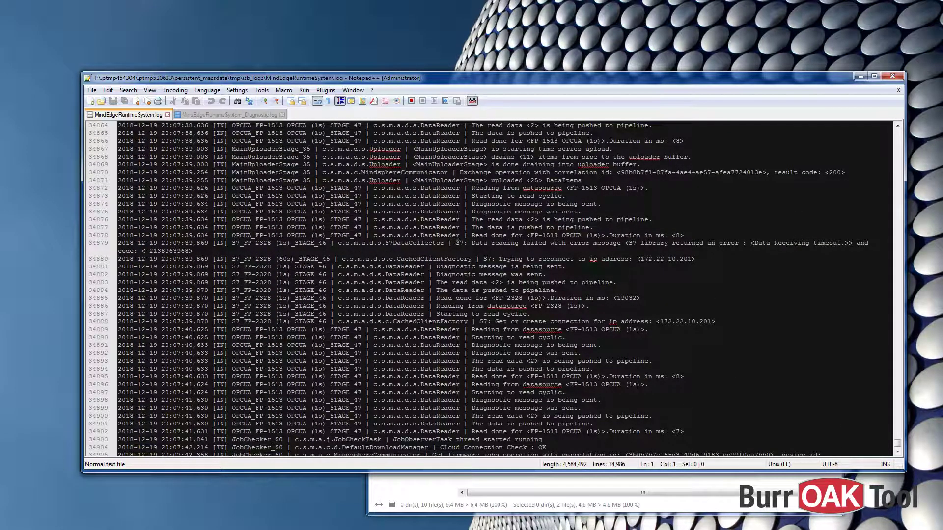
# Highlight the S7 Data Receiving timeout error and the FP-2328 (1s) data source name
pyautogui.moveTo(456, 243); pyautogui.dragTo(852, 243)
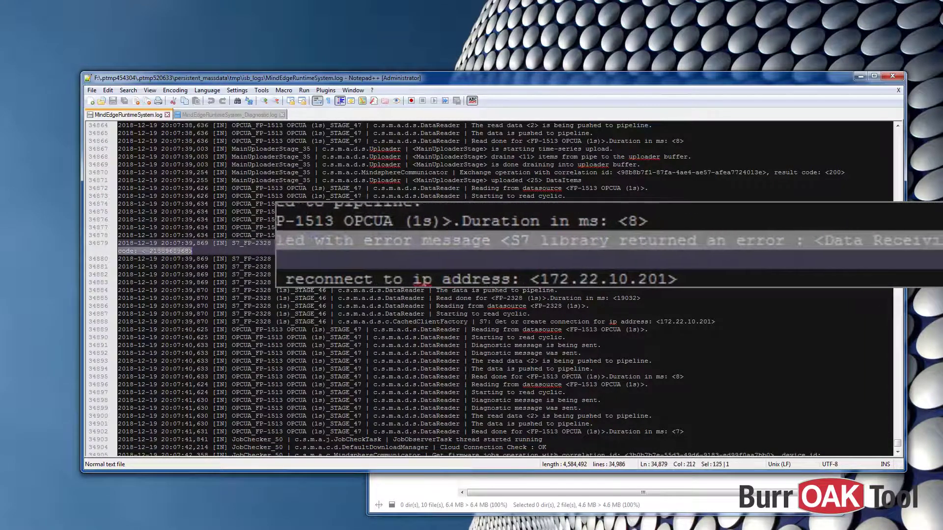
pyautogui.hotkey('shift', 'Right')
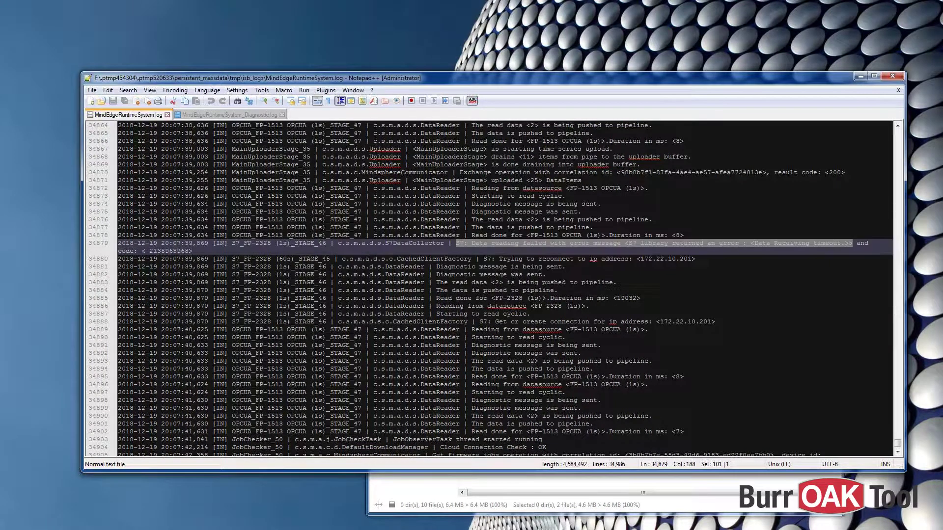
pyautogui.moveTo(290, 243); pyautogui.dragTo(232, 243)
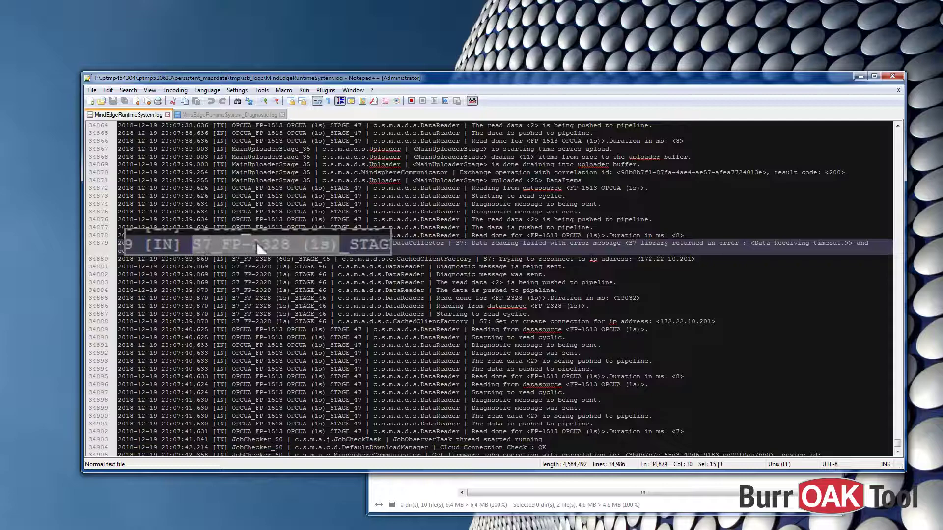
pyautogui.scroll(17, 294, 245)
pyautogui.scroll(20, 294, 246)
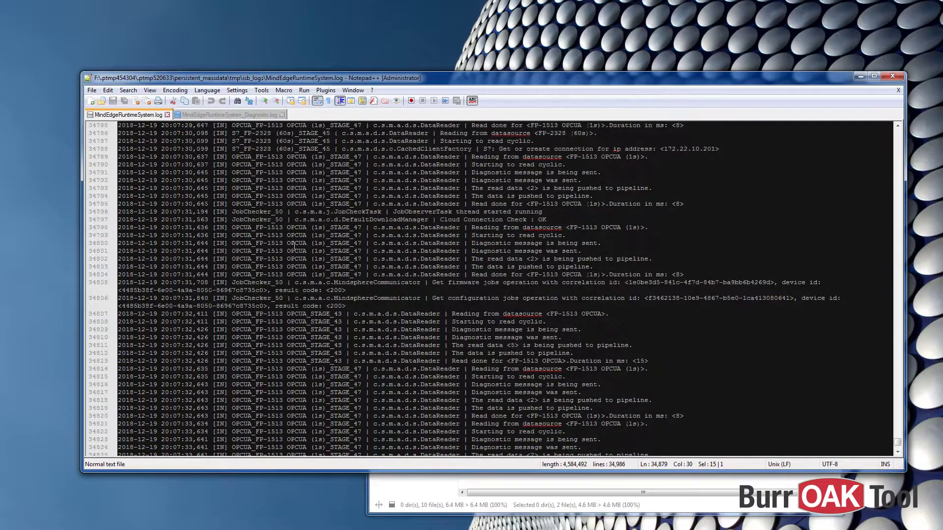
# Highlight the FP-2328 timeout on line 34701 and its 38061 ms duration, then return to drive F:
pyautogui.scroll(5, 293, 245)
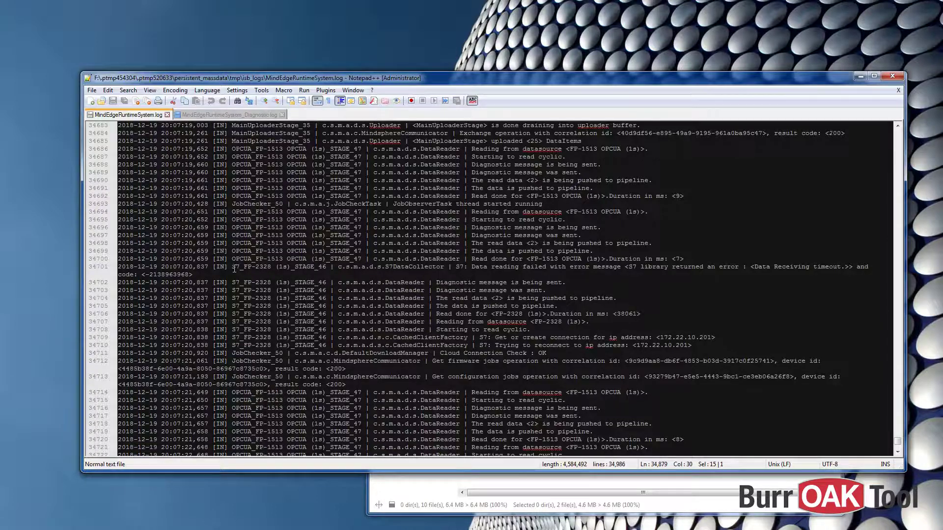
pyautogui.moveTo(234, 267); pyautogui.dragTo(744, 266)
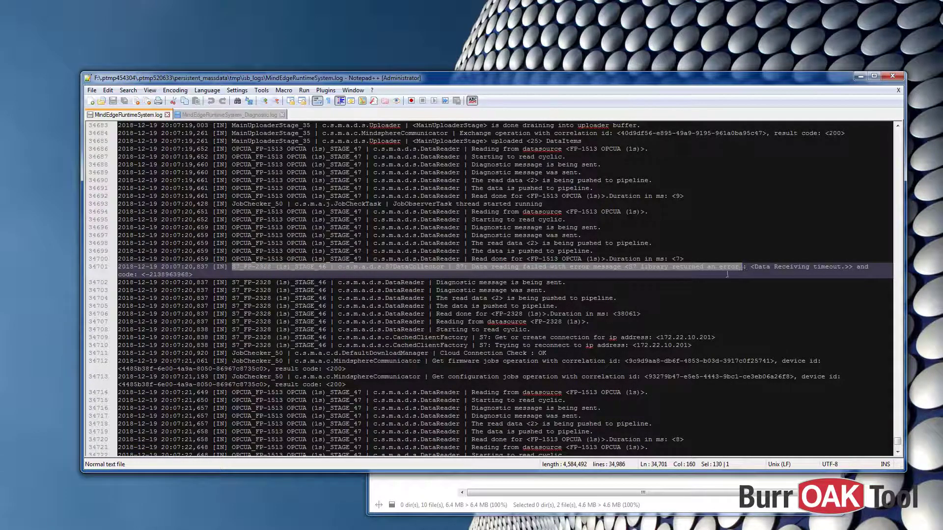
pyautogui.moveTo(640, 315); pyautogui.dragTo(437, 316)
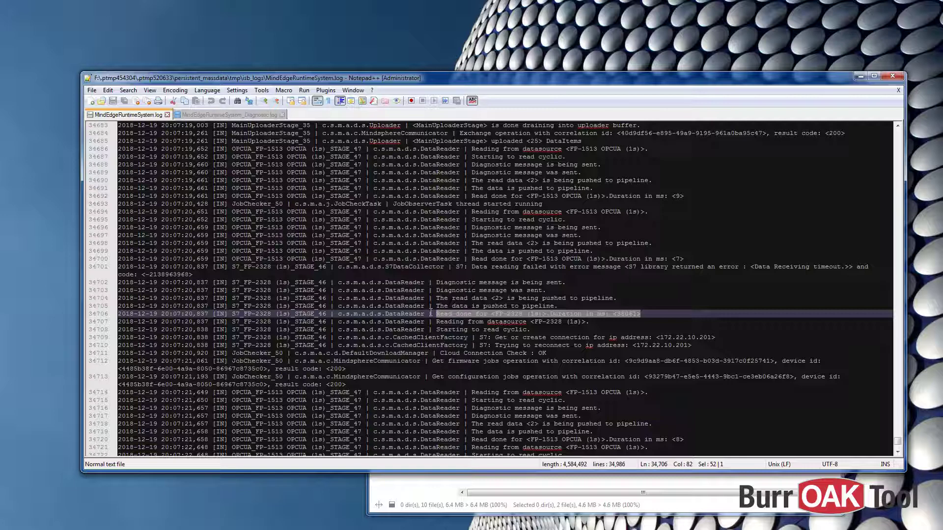
pyautogui.click(860, 76)
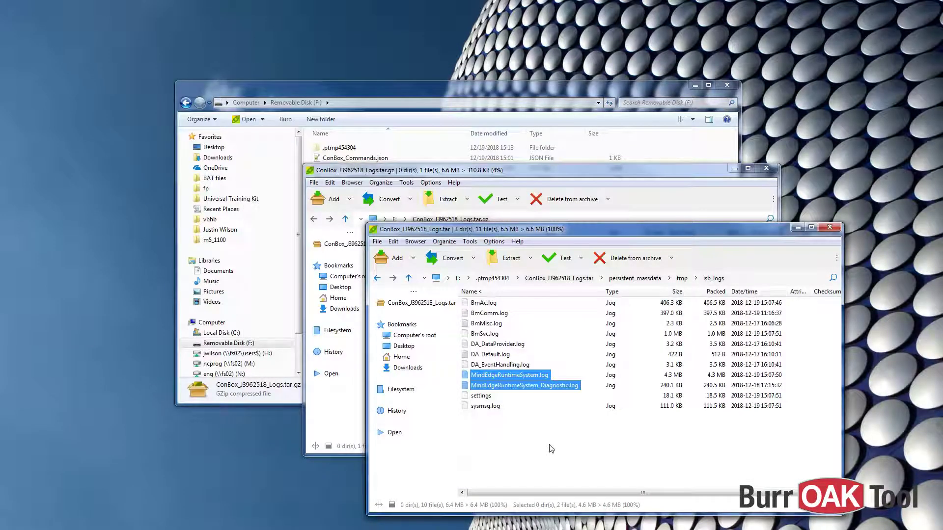
pyautogui.click(546, 92)
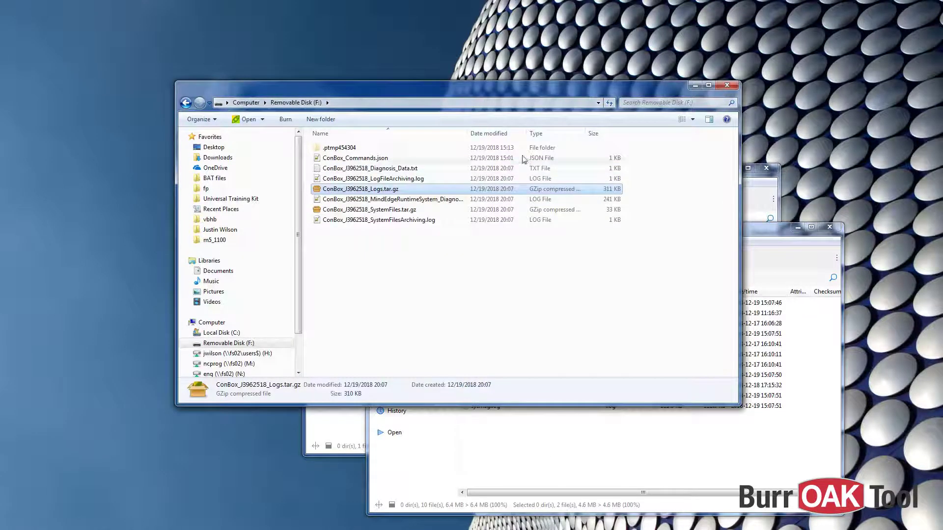